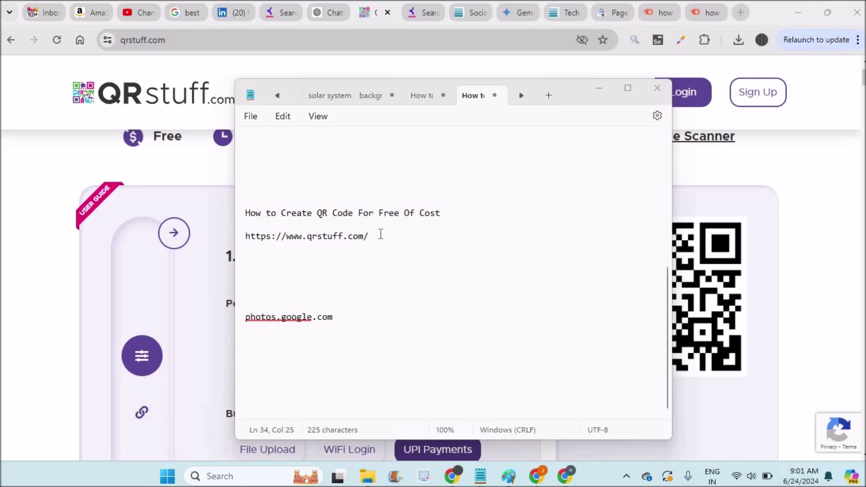
Step: Switch from the Notepad notes to the QRstuff page in Chrome and bring its data types into view
drag(380, 234, 232, 236)
click(2, 206)
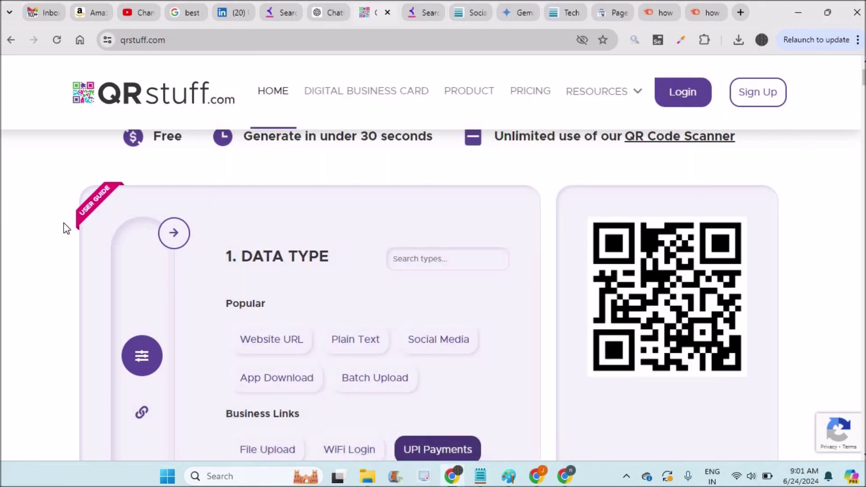
scroll(36, 223, down, 1)
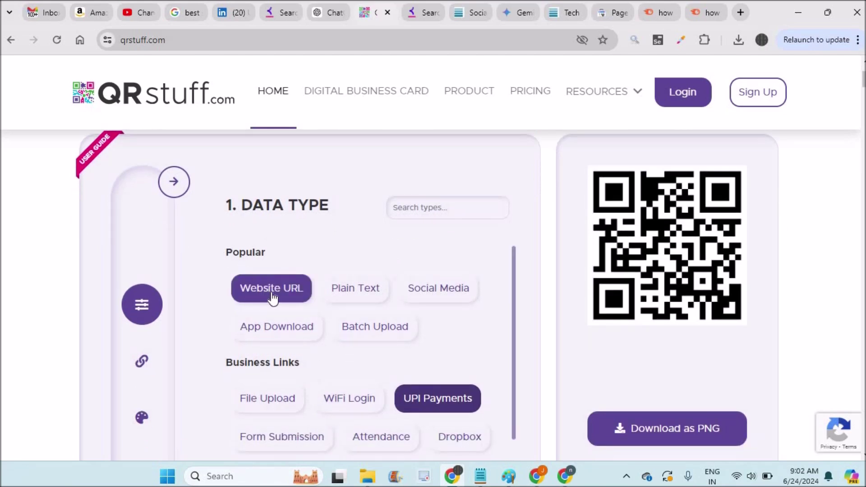
Step: Copy the Tech Answered site's address from its already open browser page
click(569, 12)
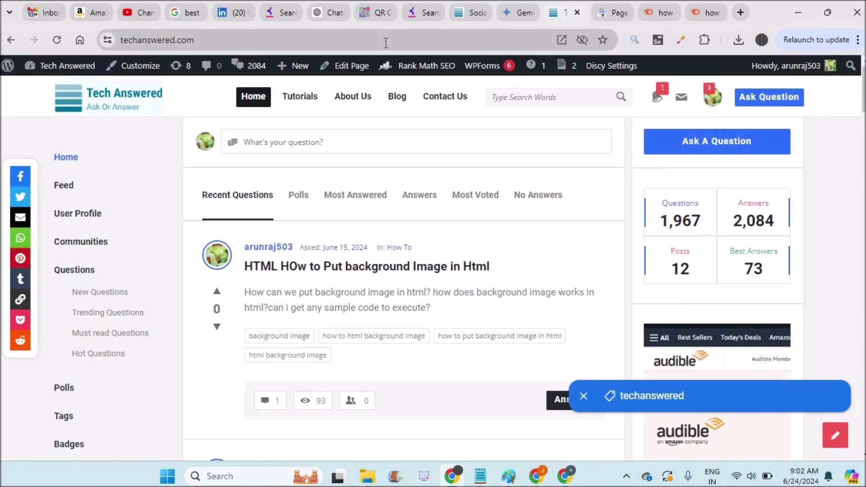
click(377, 42)
key(ctrl+c)
click(376, 42)
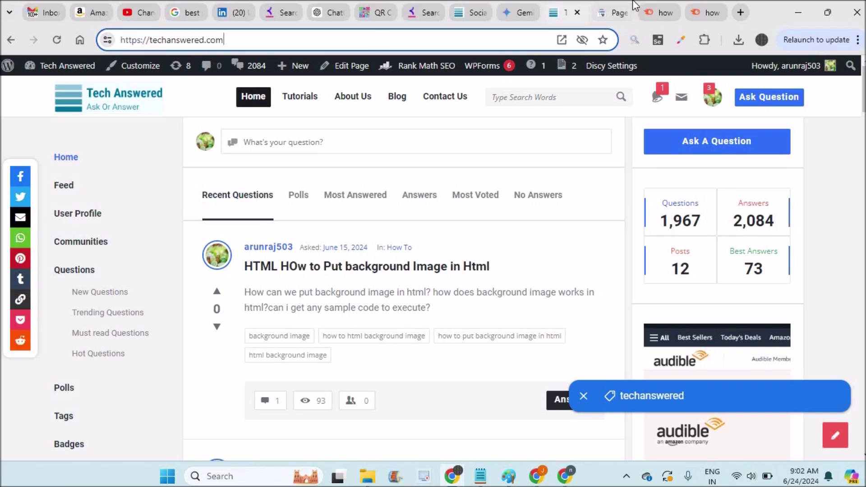
click(360, 7)
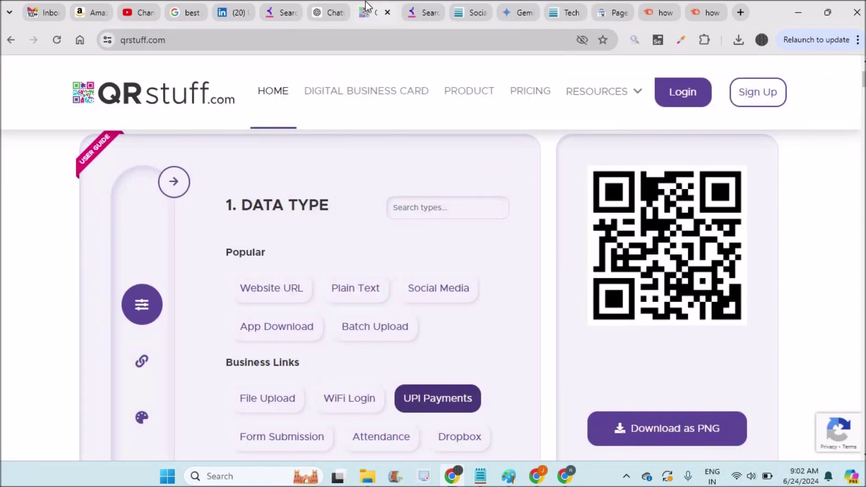
click(281, 290)
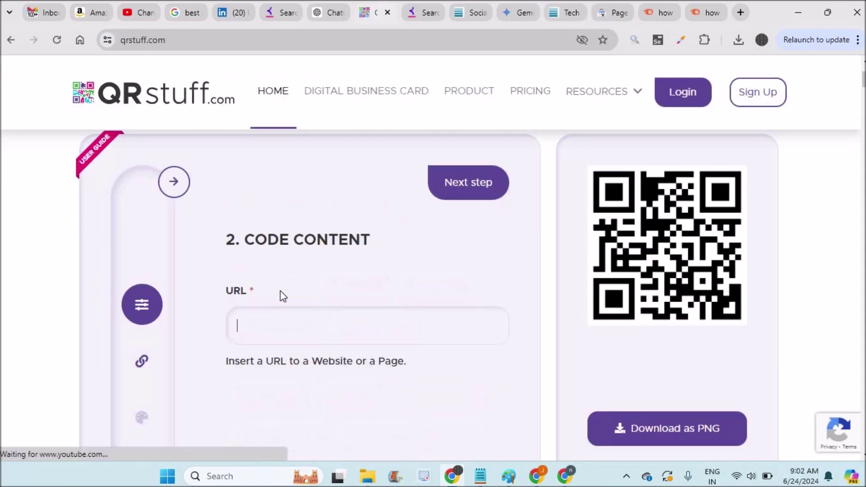
right_click(279, 325)
click(317, 156)
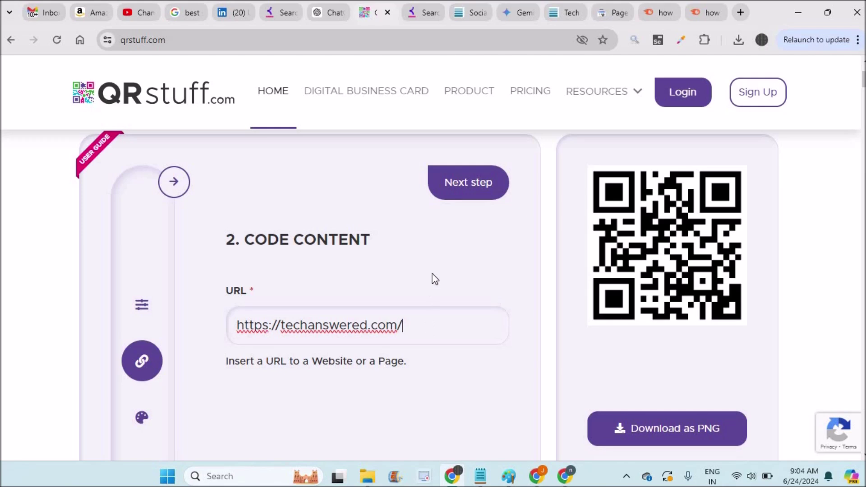
Step: Continue to the Look & Feel stage, try the second module shape and restore the first one
click(470, 191)
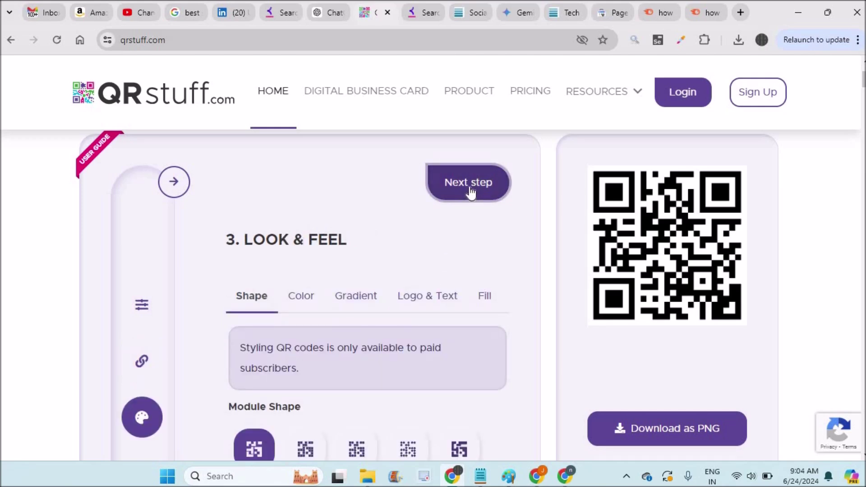
click(305, 447)
click(255, 447)
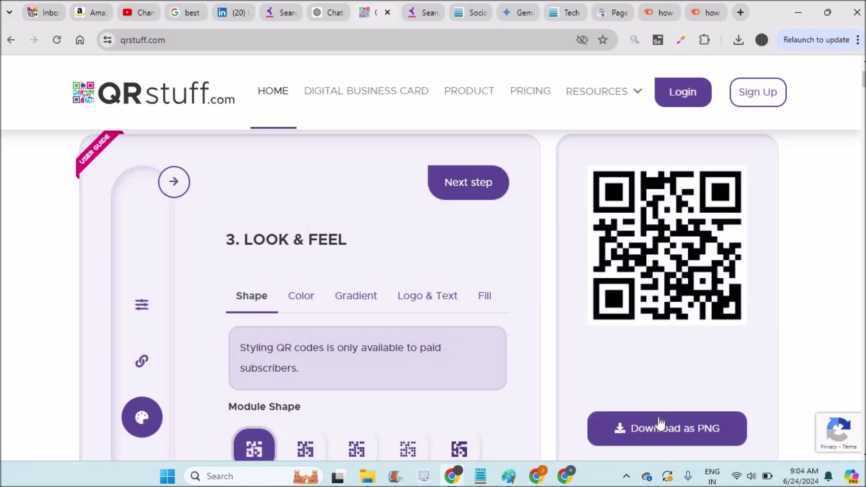
Step: Download the website QR code as a PNG and open qrcode.70155901.png from the recent downloads
click(666, 433)
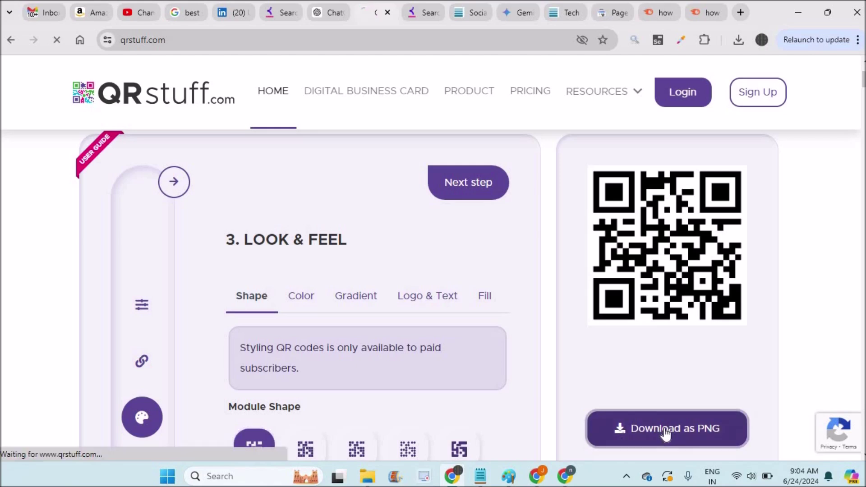
click(738, 40)
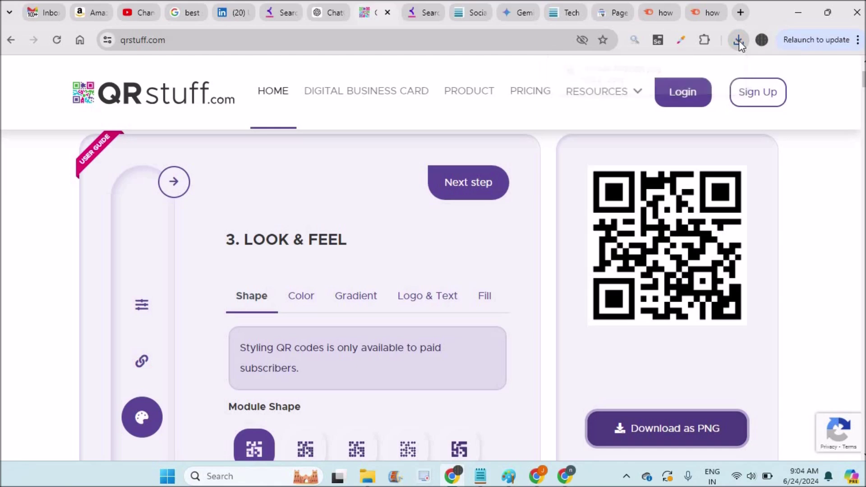
click(738, 40)
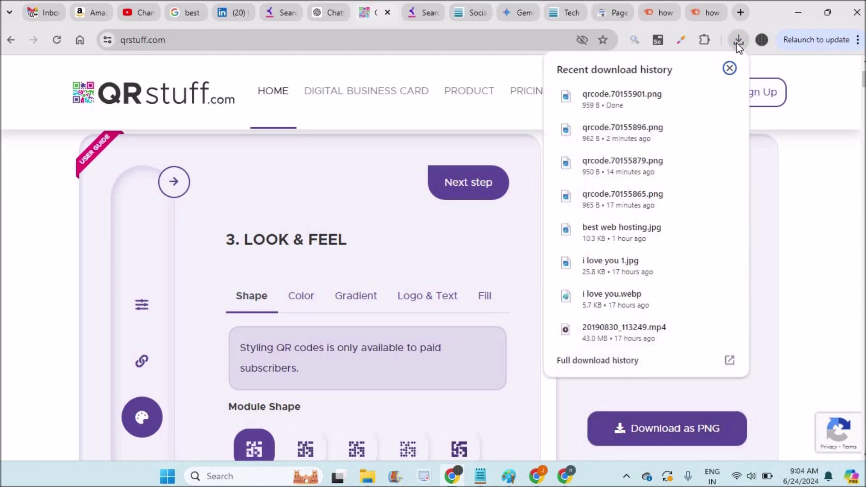
click(644, 96)
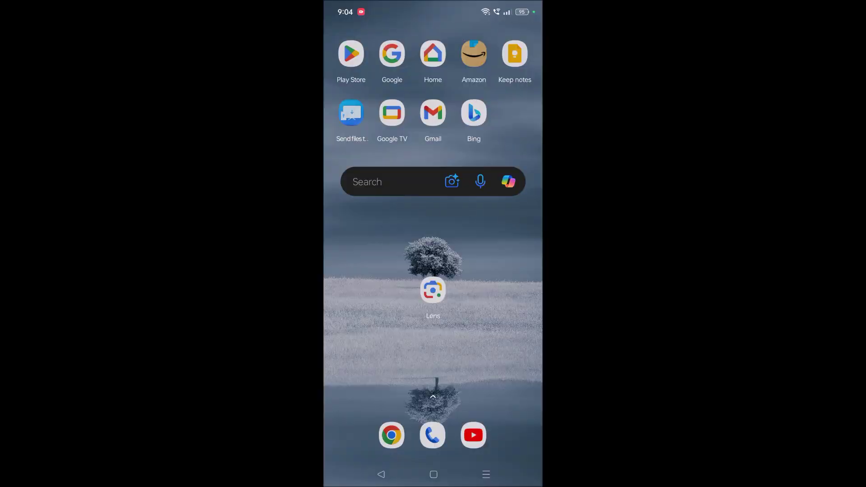
Step: Scan the QR code with the phone's Google Lens camera, open its link and look through the Tech Answered page
click(433, 290)
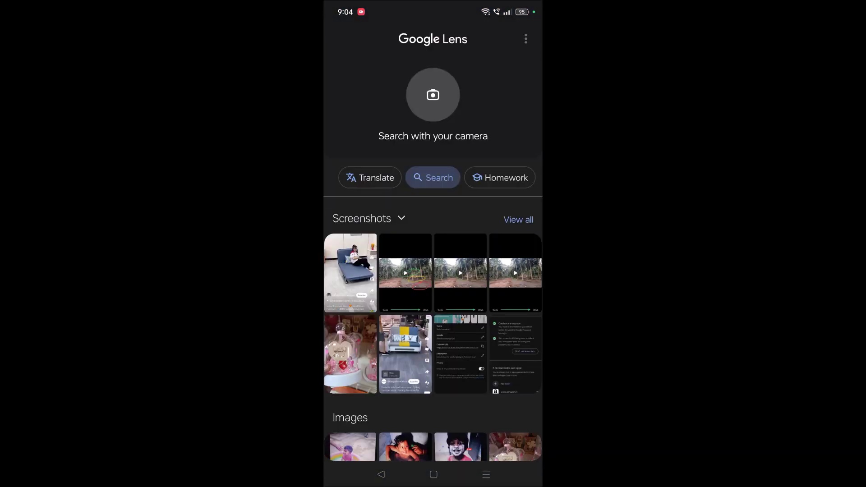
click(433, 95)
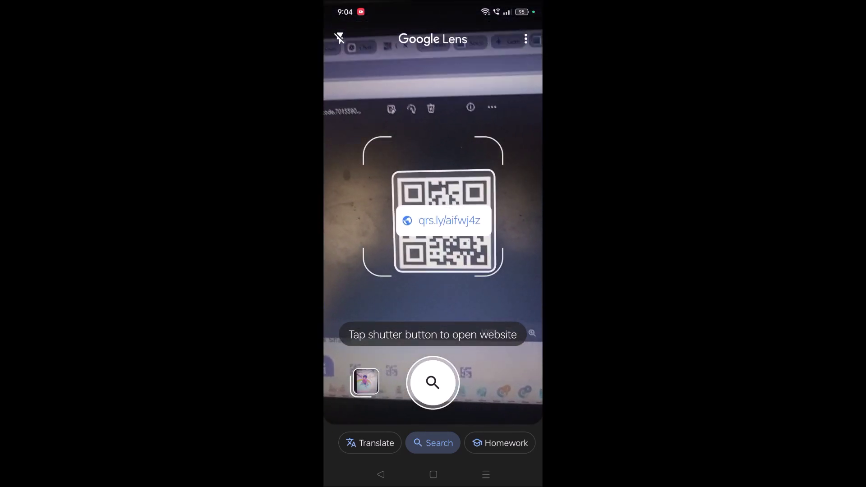
click(444, 221)
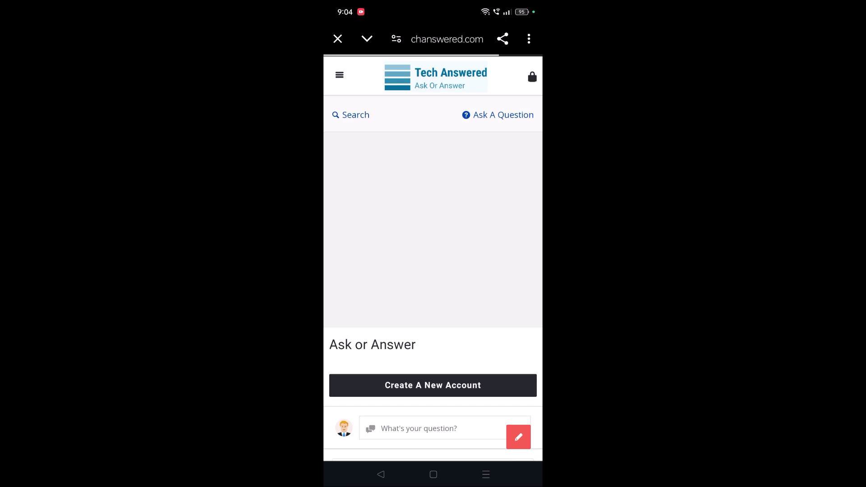
scroll(433, 257, down, 10)
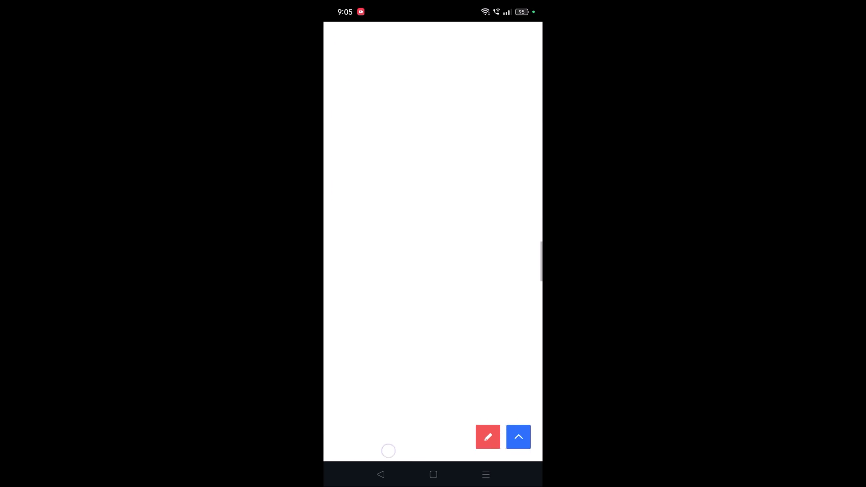
scroll(432, 257, up, 20)
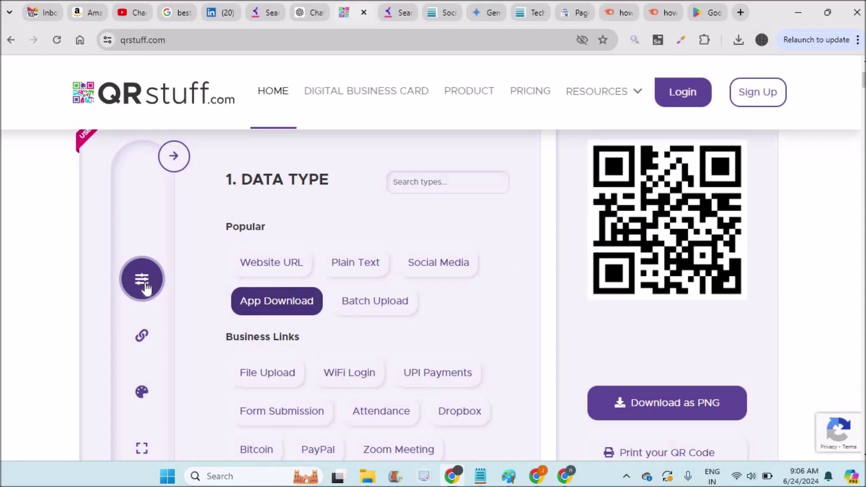
Step: Choose the App Download data type in QRstuff on the computer and toggle the App Store link off and back on
click(307, 305)
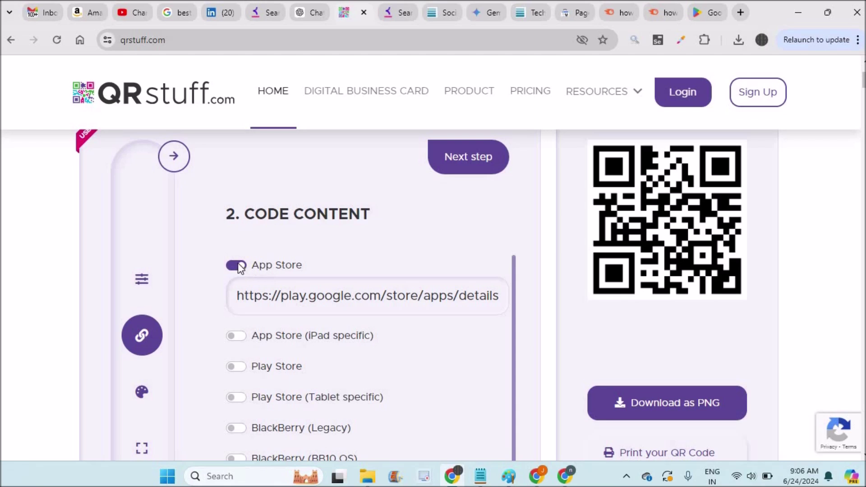
click(236, 267)
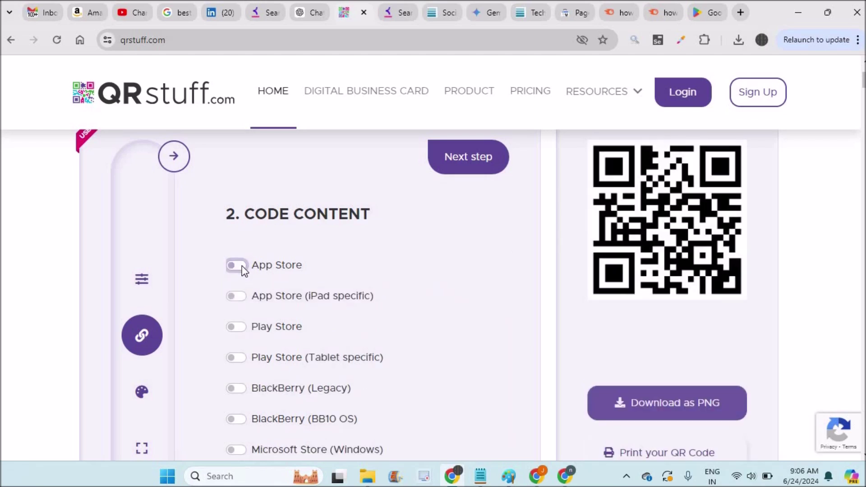
click(243, 267)
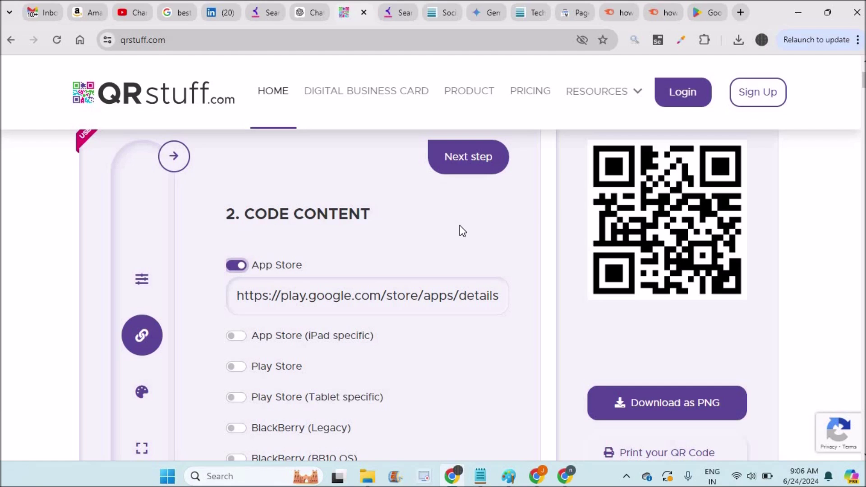
scroll(460, 226, down, 5)
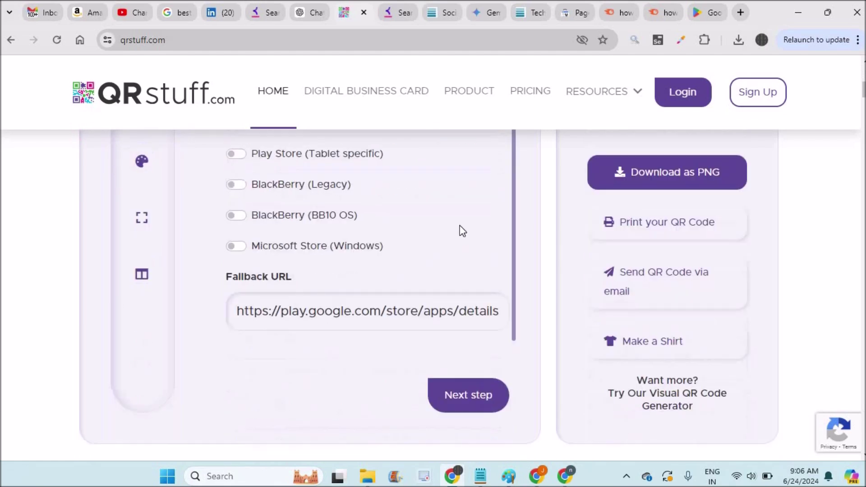
triple_click(389, 304)
text(https://play.google.com/store/apps/details?id=com.google.android.apps.walletnfcrel)
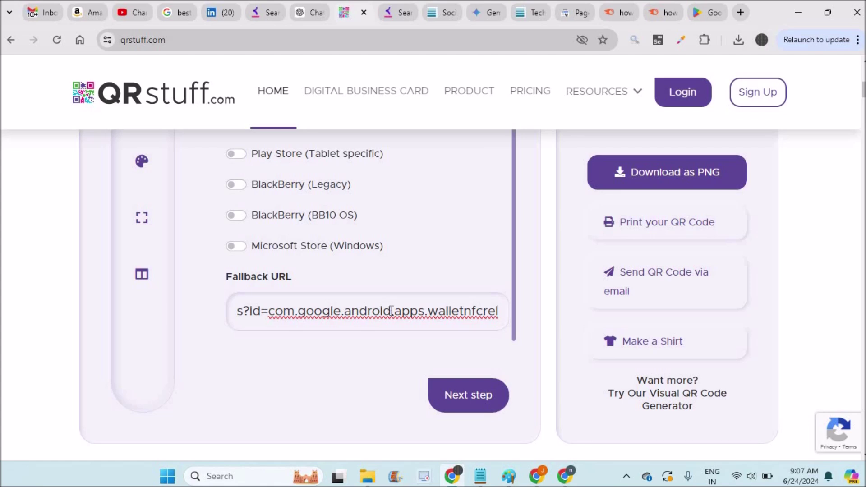
click(485, 397)
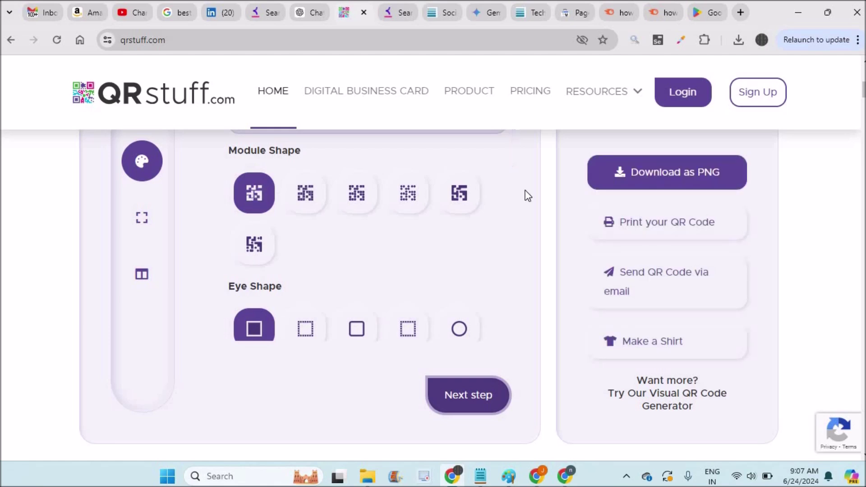
Step: Download the app QR code as a PNG and check the file in the recent download history
click(686, 185)
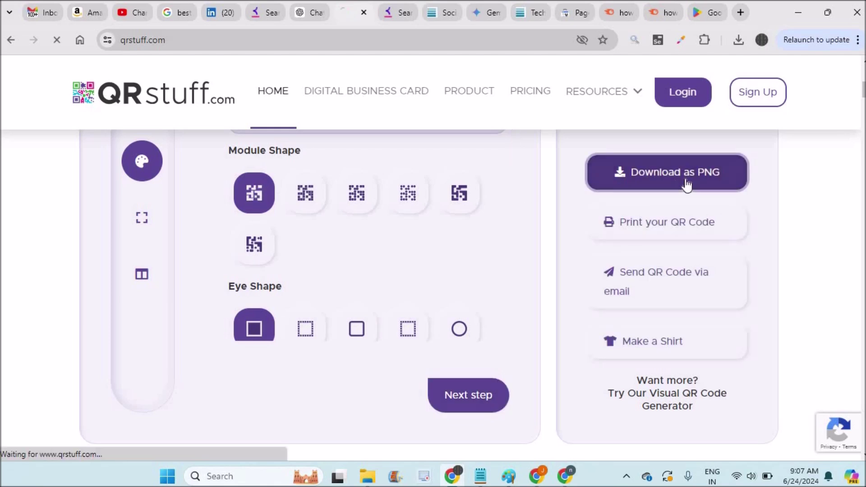
click(741, 47)
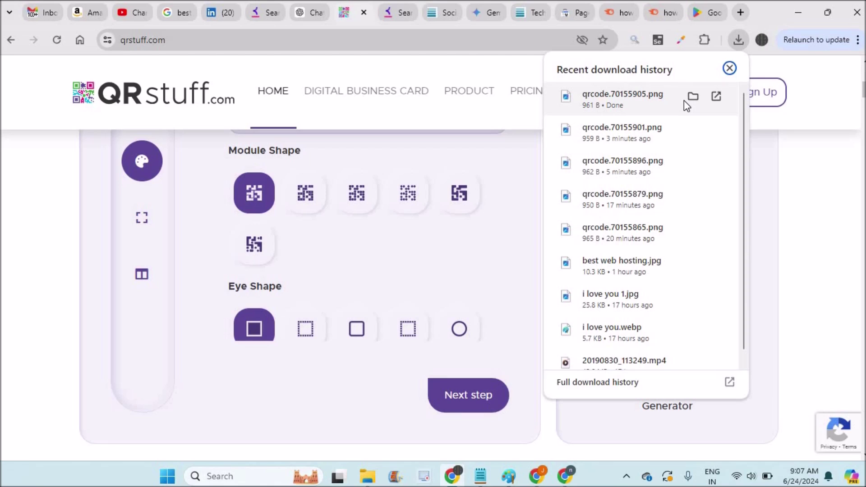
click(727, 66)
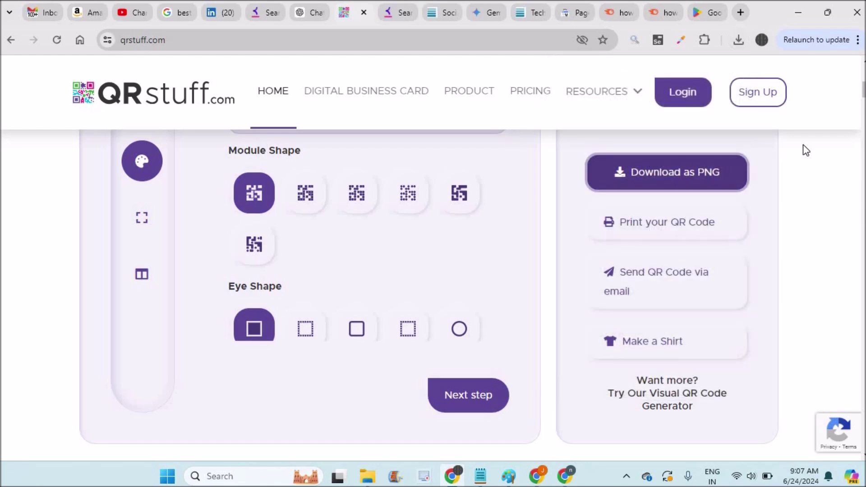
Step: Return to the data type selection and choose UPI Payments for a new QR code
scroll(805, 148, up, 1)
scroll(804, 149, up, 6)
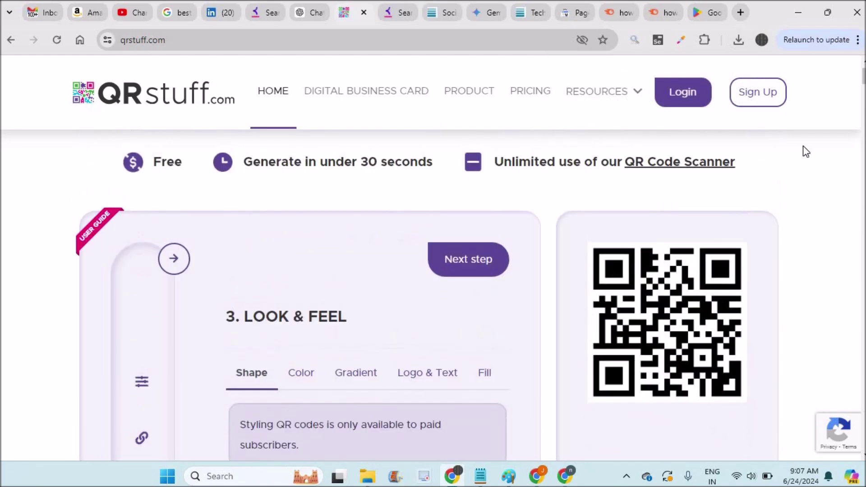
click(142, 382)
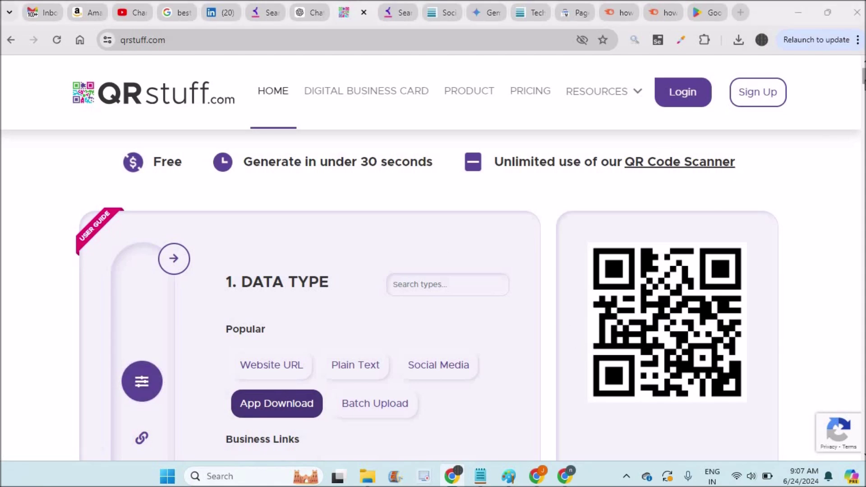
scroll(480, 194, down, 6)
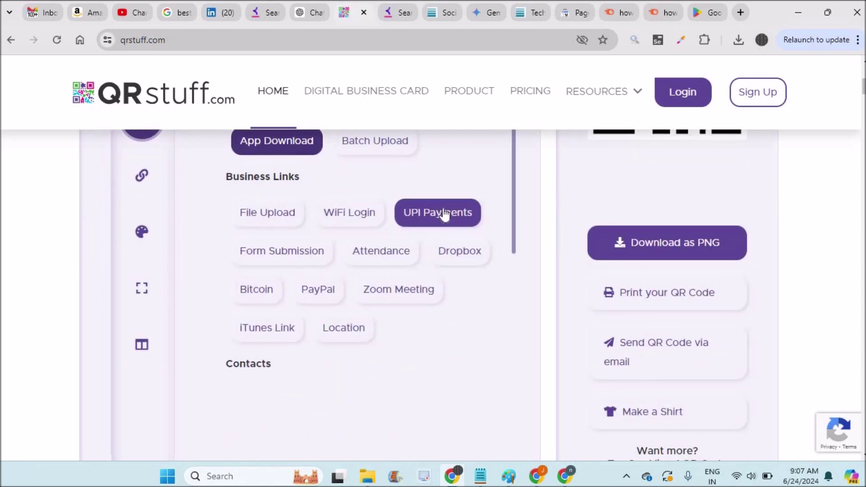
click(444, 213)
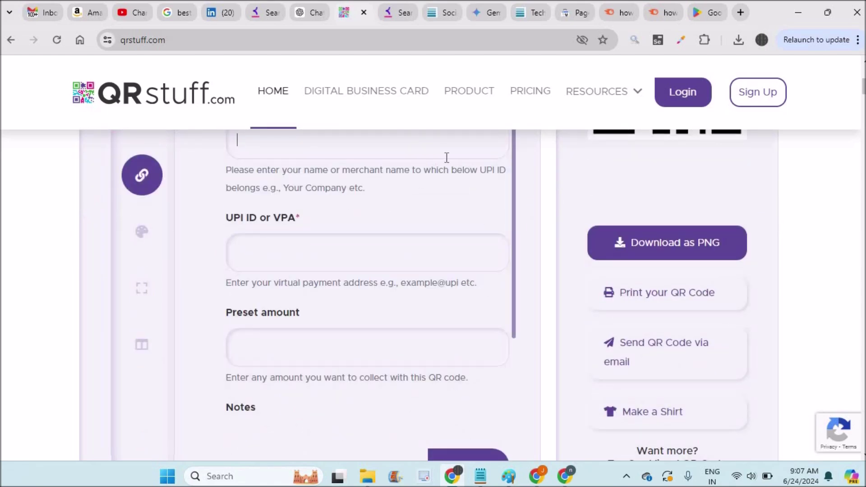
Step: Enter the payee's name and a preset amount of 100 for the UPI payment code, and review the remaining form
text(raj)
click(309, 253)
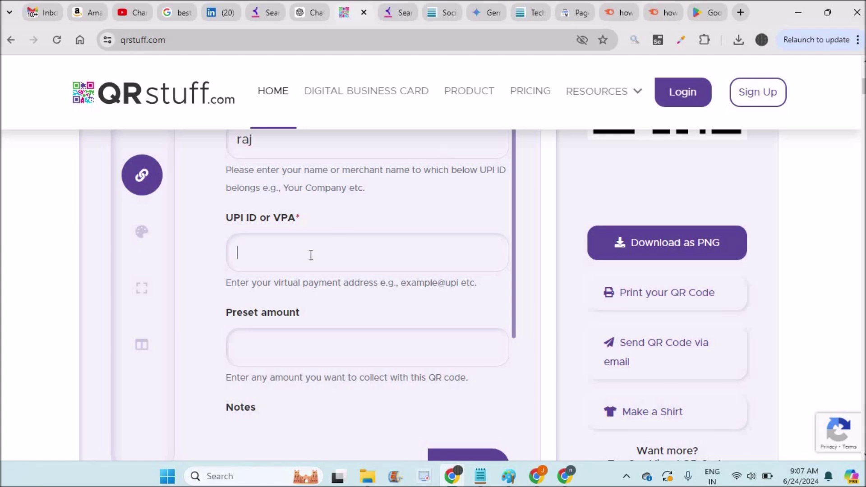
click(297, 358)
text(100)
click(310, 257)
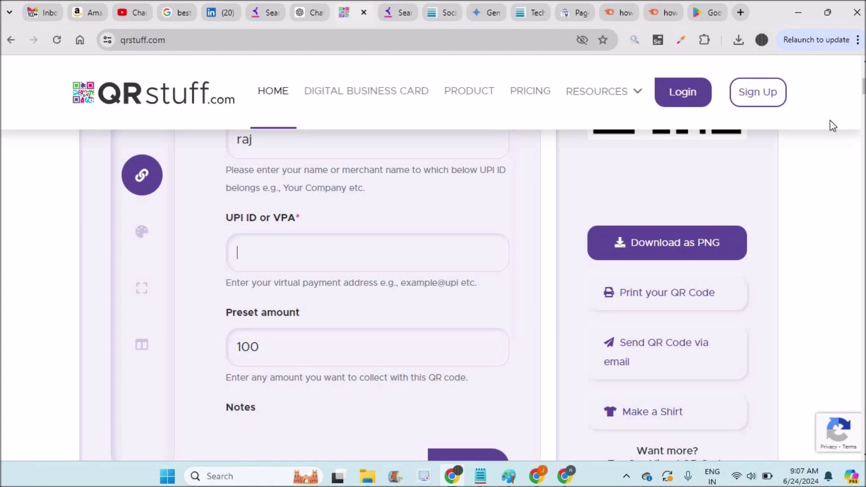
scroll(508, 351, down, 6)
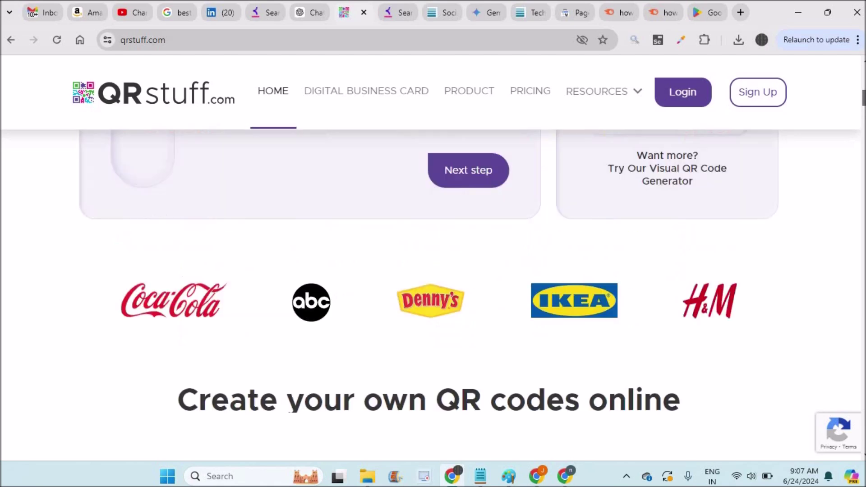
scroll(508, 350, up, 3)
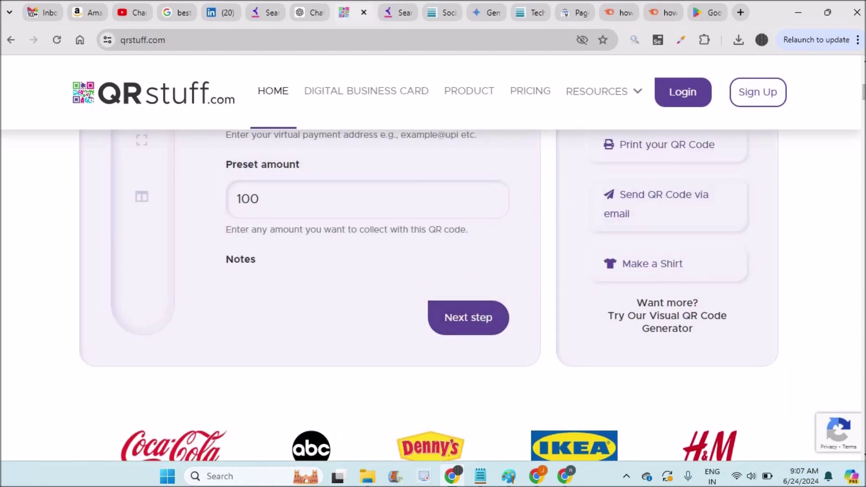
Step: Continue to the code styling stage, then download the UPI payment QR code as a PNG and show the recent downloads
drag(863, 92, 864, 89)
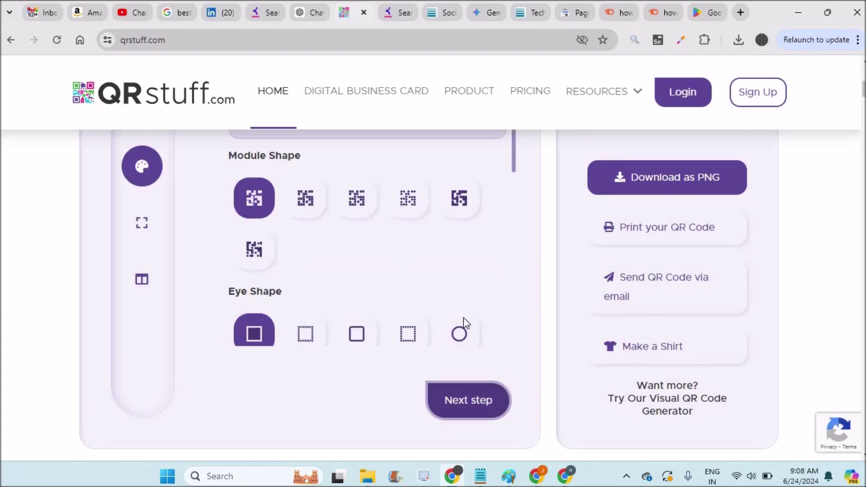
click(645, 185)
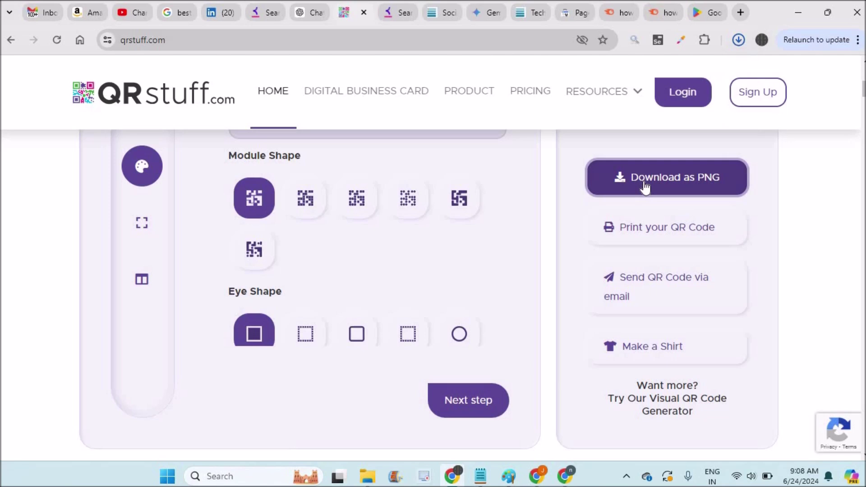
click(738, 43)
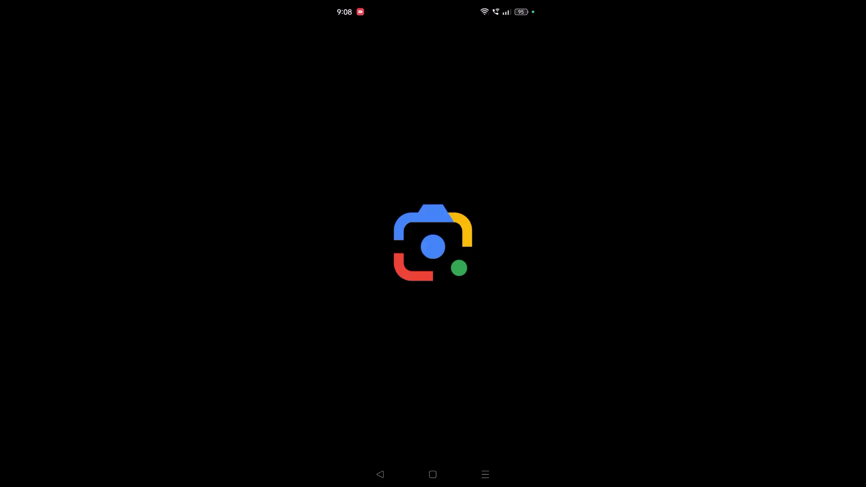
Step: Scan the UPI QR code with Google Lens on the phone and open the linked payment page's request in a payment app
click(437, 111)
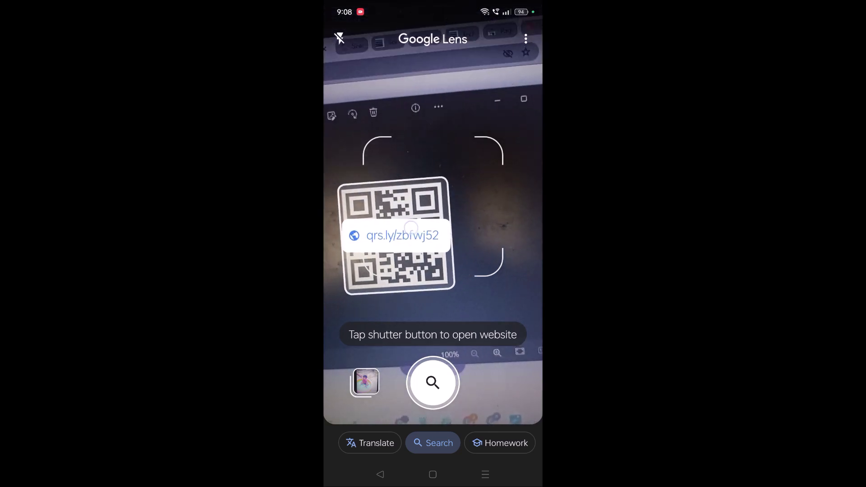
click(408, 233)
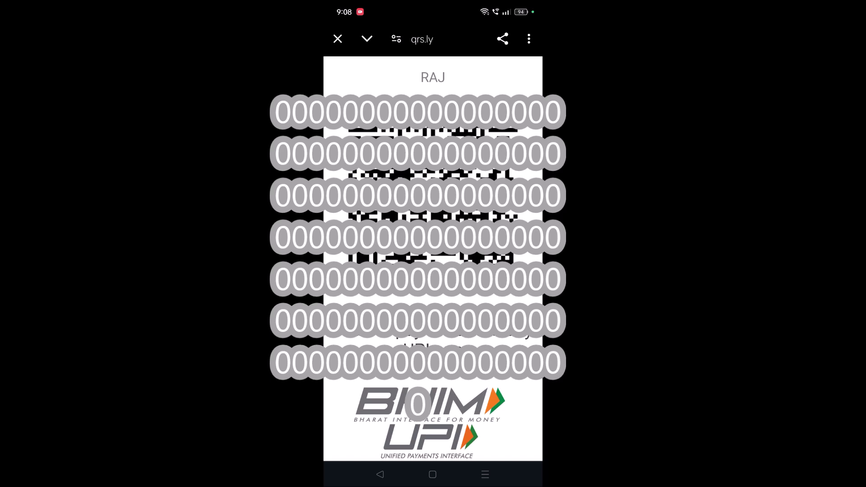
scroll(433, 259, down, 4)
click(417, 404)
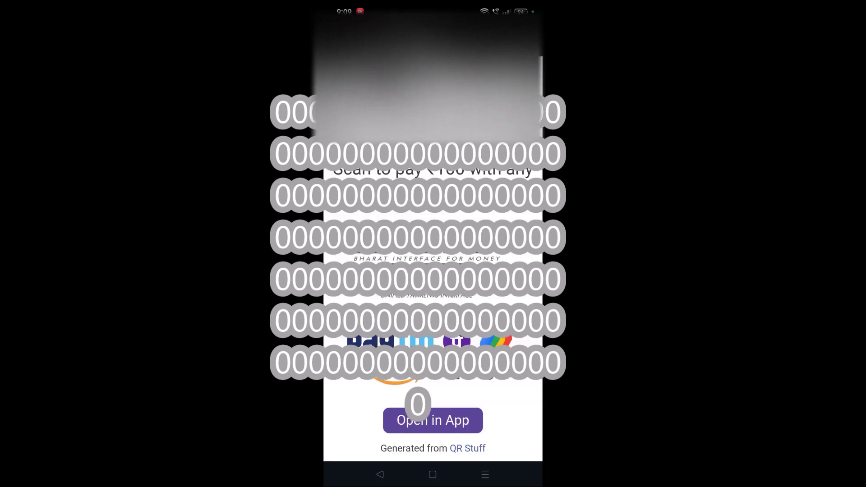
click(417, 413)
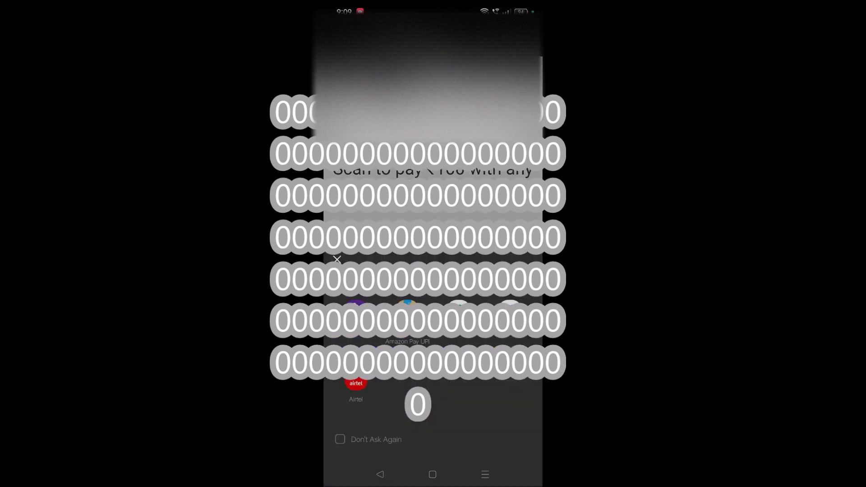